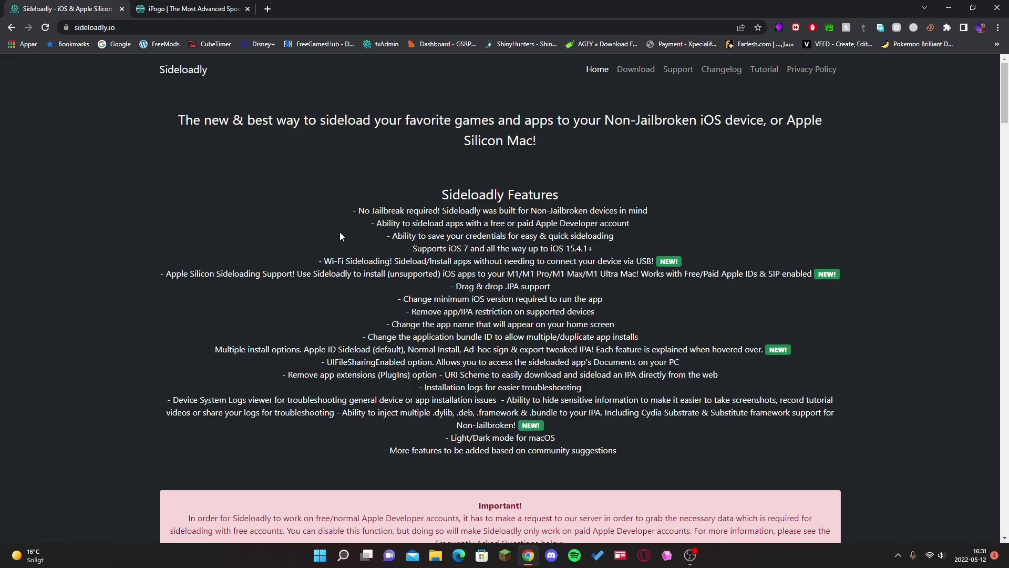
scroll(340, 236, "down", 1)
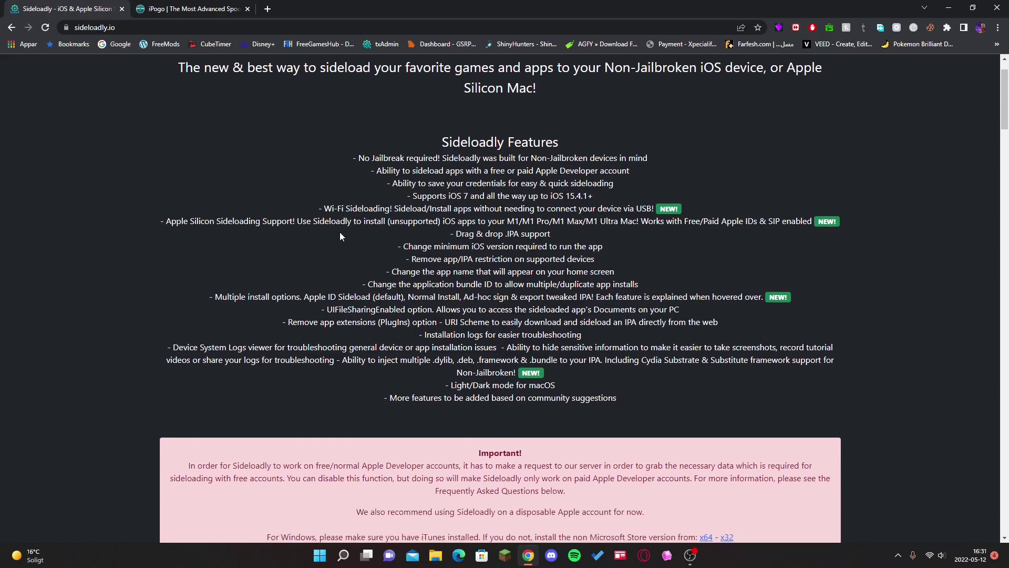
scroll(340, 236, "down", 2)
scroll(340, 231, "down", 2)
scroll(315, 250, "down", 1)
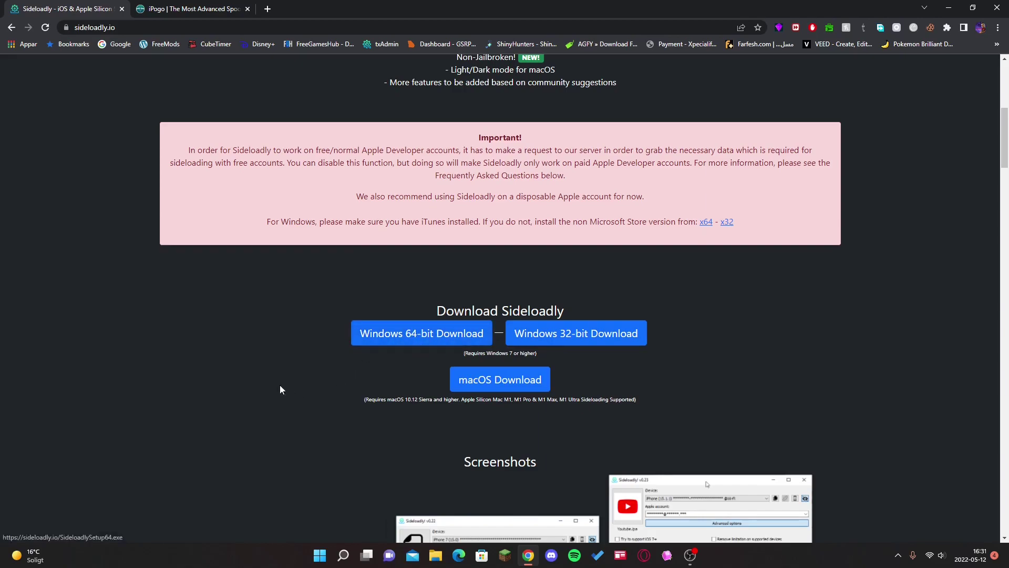
Step: Review the iPoGo website in Chrome, then minimize the browser to the desktop
left_click(179, 9)
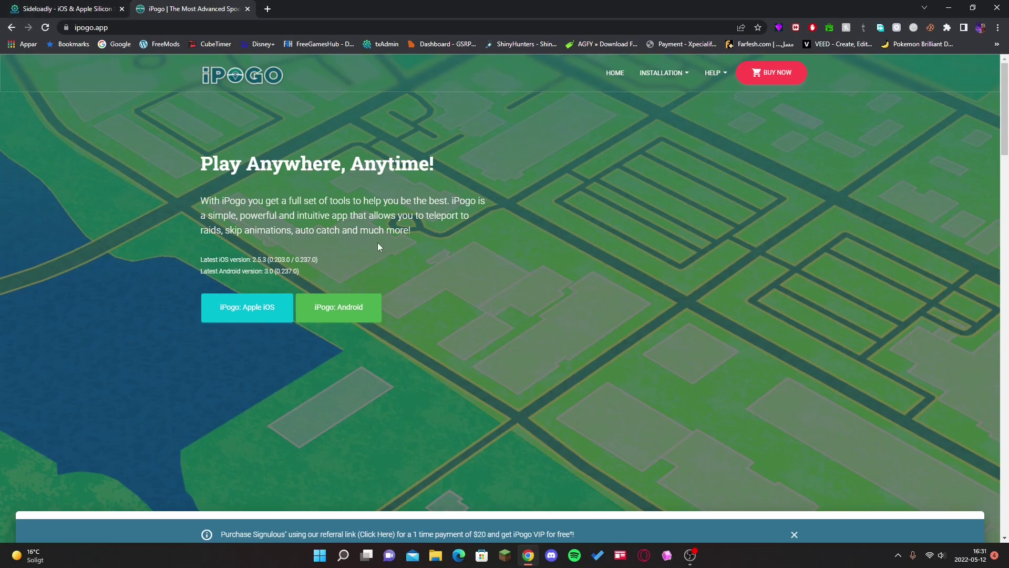
scroll(378, 247, "down", 2)
scroll(407, 261, "up", 2)
left_click(949, 8)
Step: Launch Sideloadly from the desktop and position its window
double_click(938, 491)
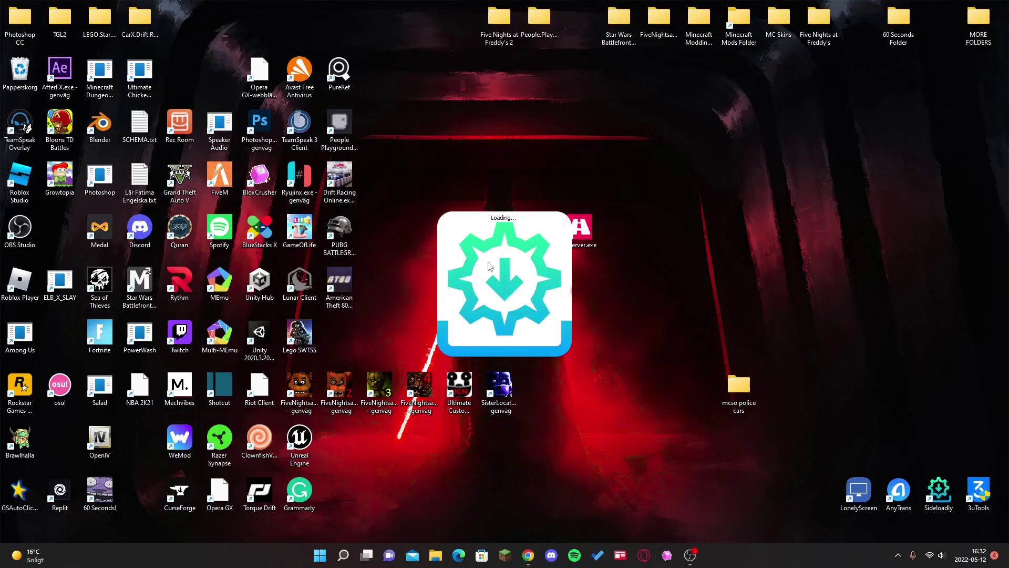
left_click_drag(450, 140, 438, 144)
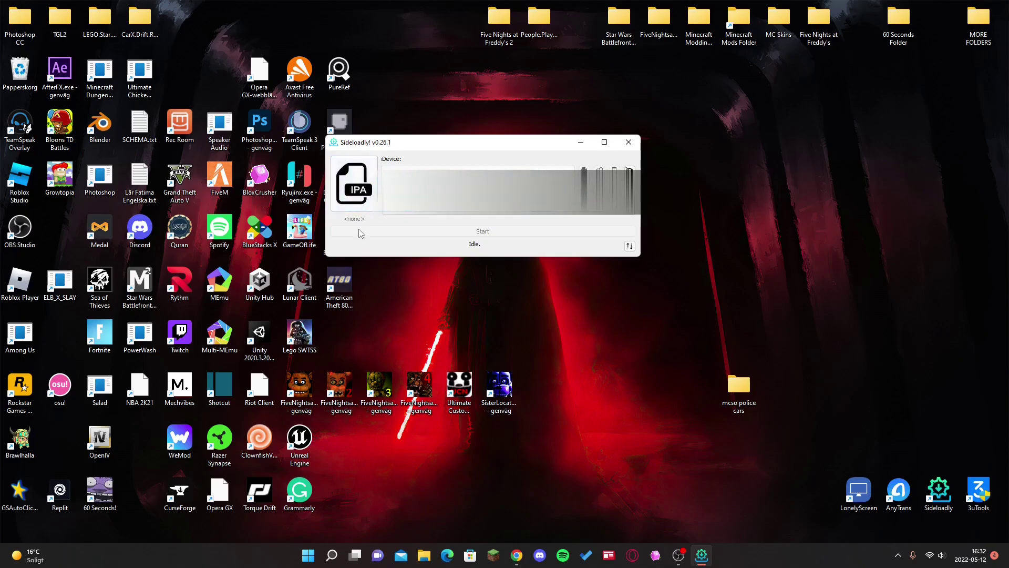
Step: In the IPA file chooser, select ipogo-2.5.2.ipa from the Downloads folder
left_click(355, 186)
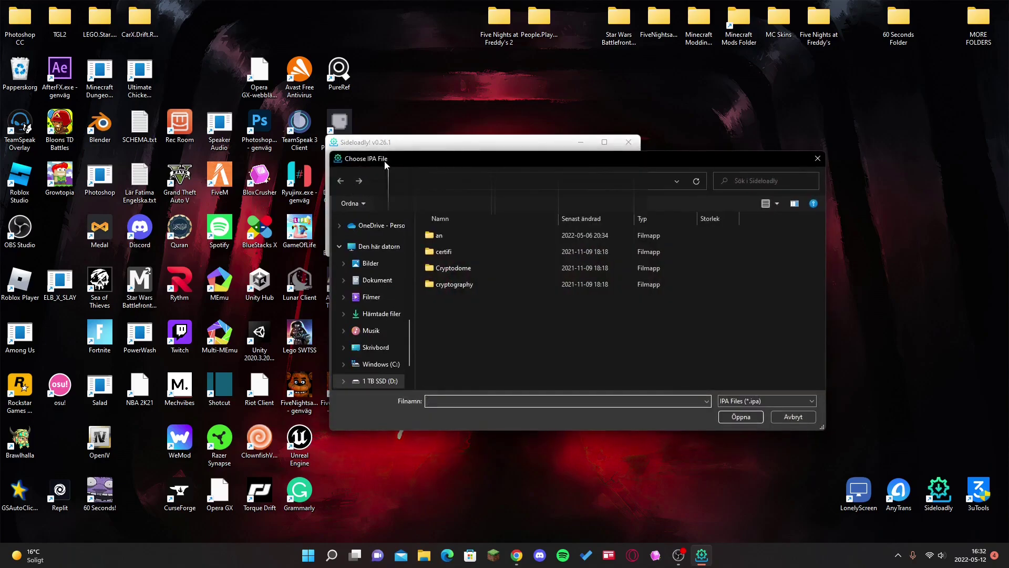
left_click(372, 316)
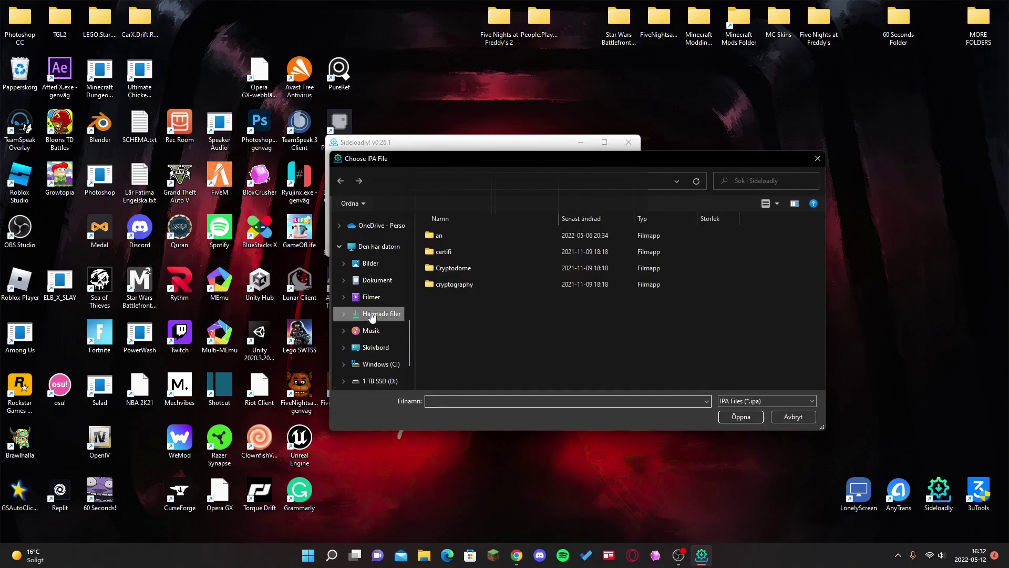
left_click(540, 246)
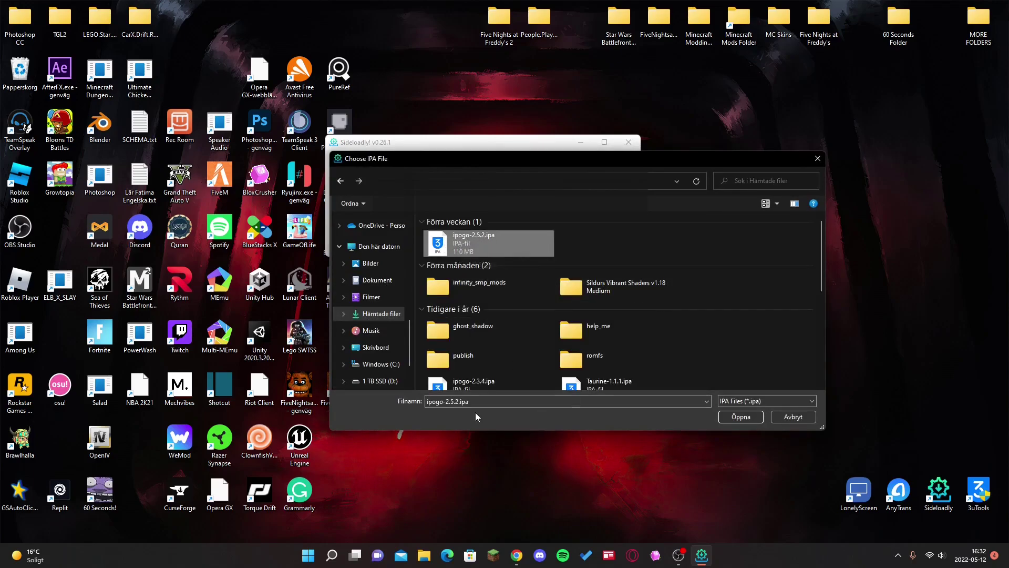
left_click(463, 404)
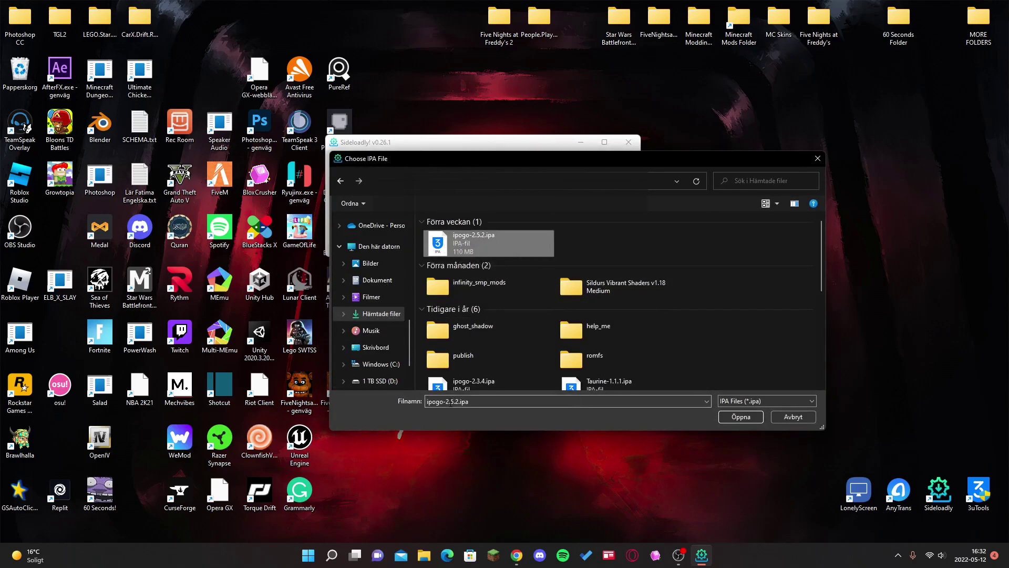
double_click(426, 405)
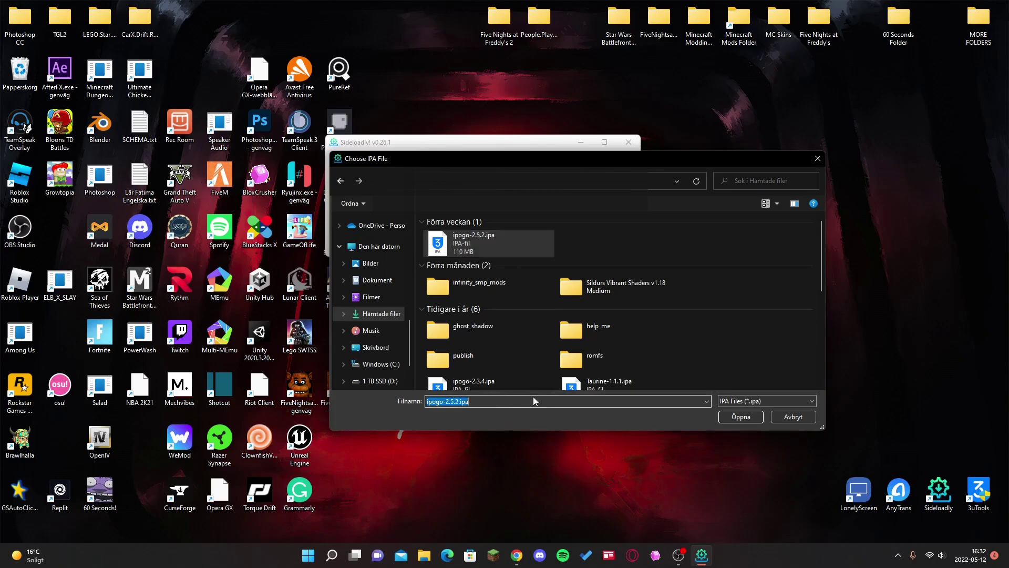
Step: Load ipogo-2.5.2.ipa into Sideloadly and start installing it onto the connected iPhone
left_click(745, 418)
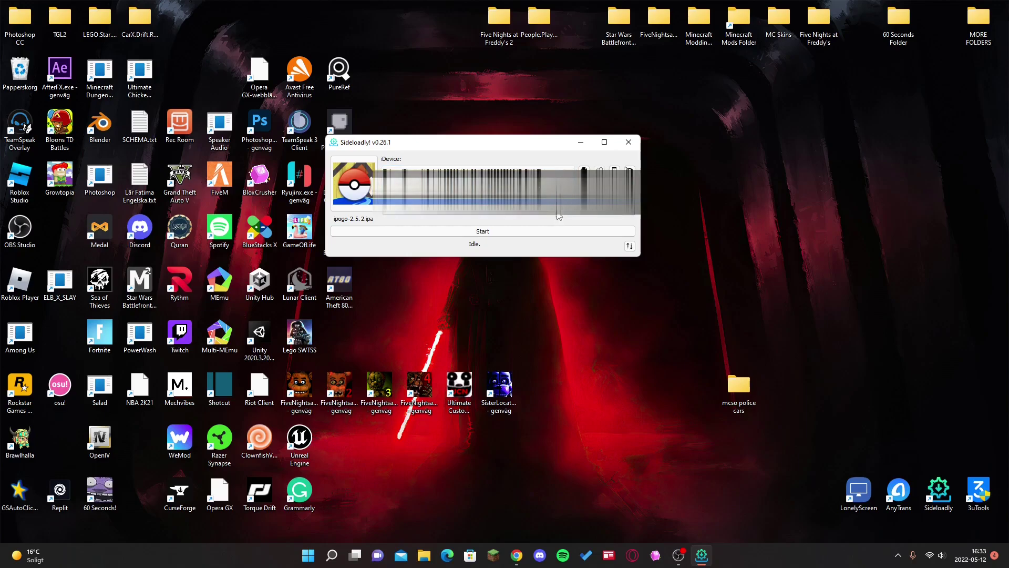
left_click(536, 232)
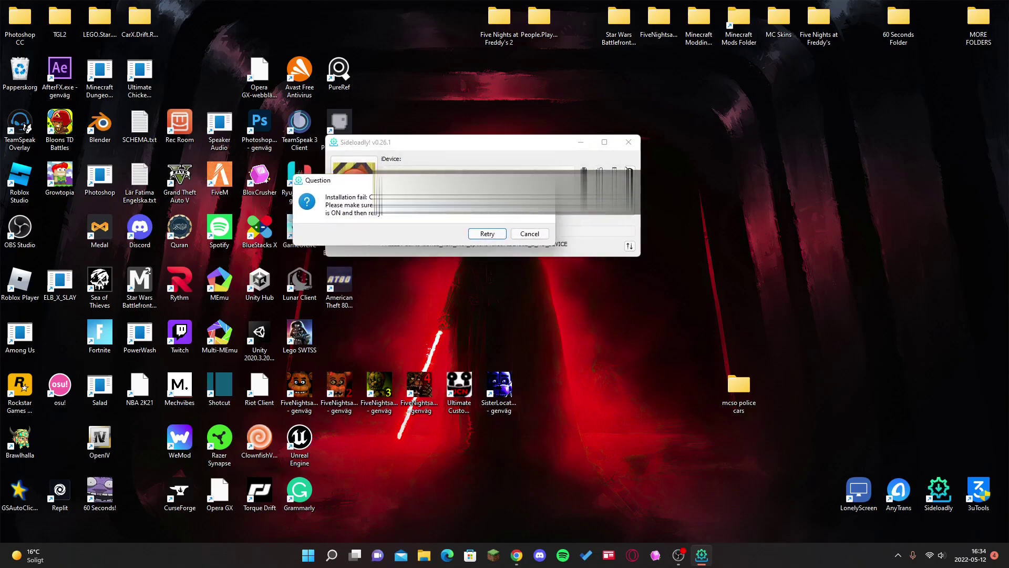
Step: Dismiss Sideloadly's installation failure question with Return
key("Return")
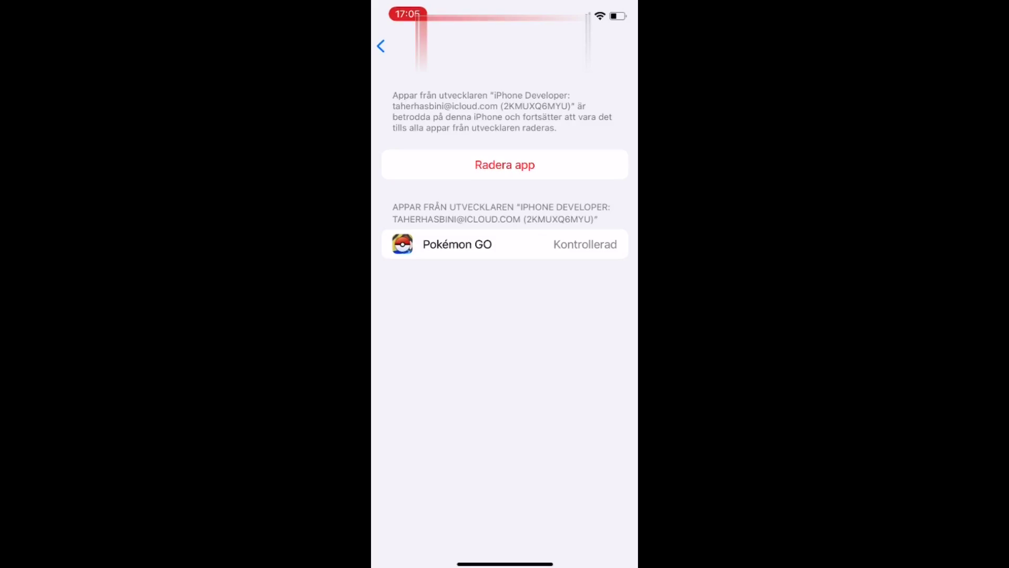
Step: Return to the iPhone home screen, launch the sideloaded Pokémon GO and accept the startup notice
left_click_drag(505, 563, 505, 316)
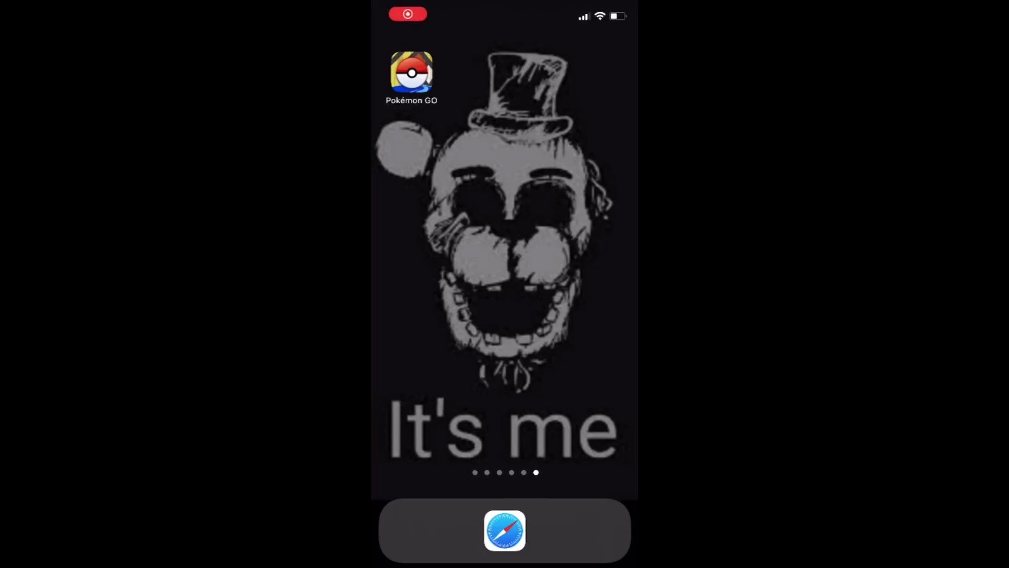
left_click(410, 74)
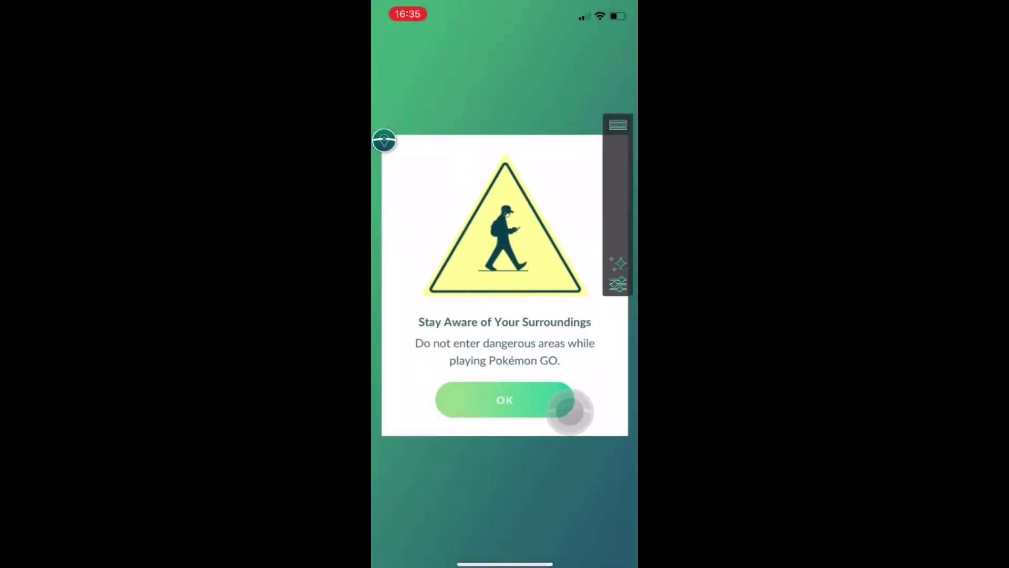
left_click(505, 547)
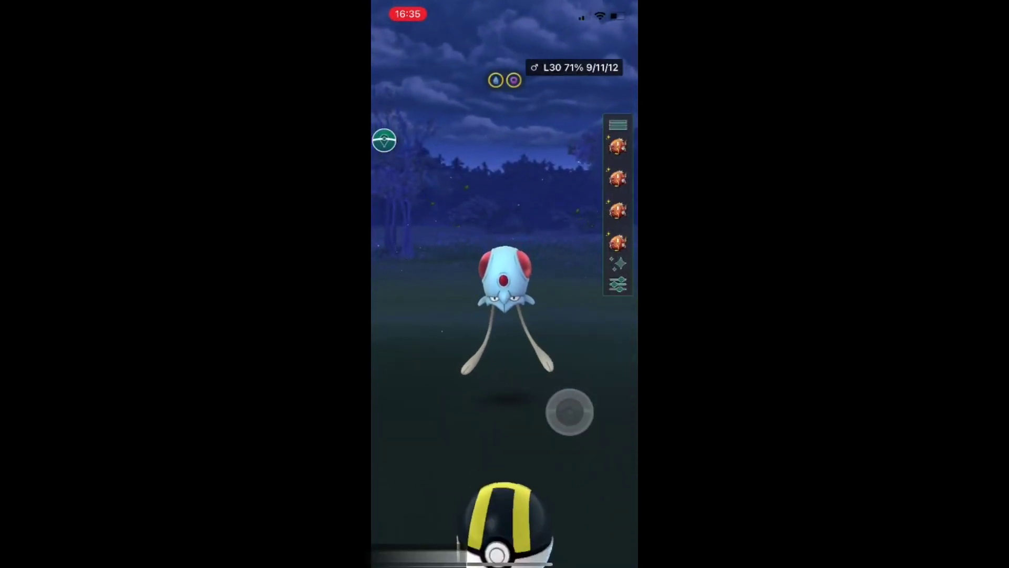
Step: Browse the iPoGo nearby Pokémon feeds from the tools menu, then return to the map
left_click(385, 140)
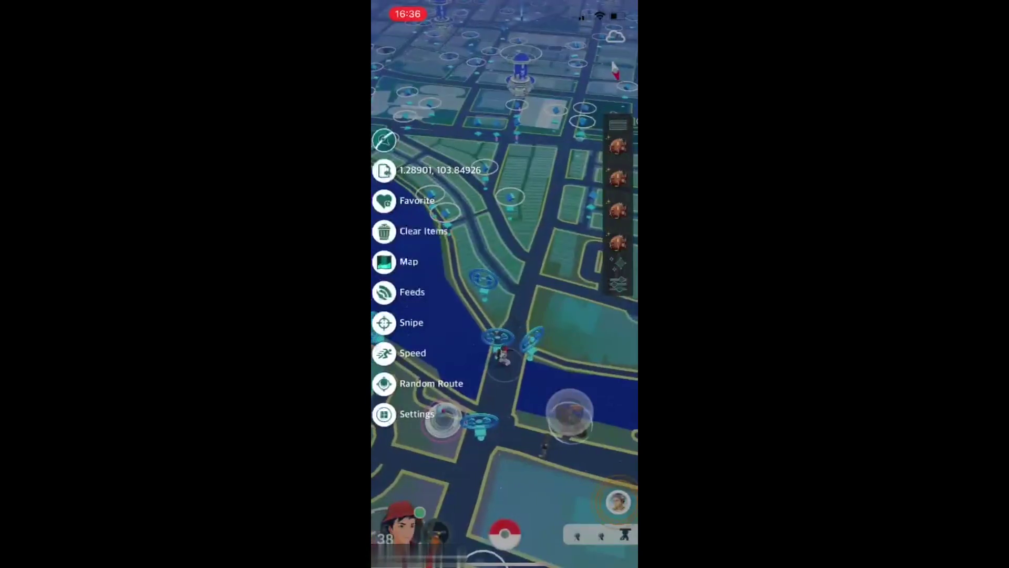
left_click(384, 293)
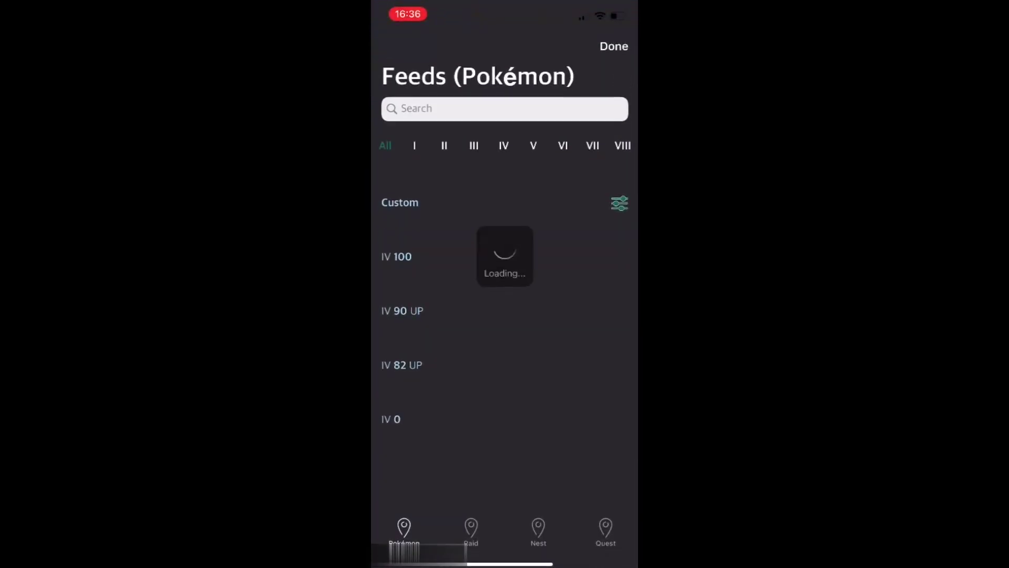
scroll(505, 284, "down", 5)
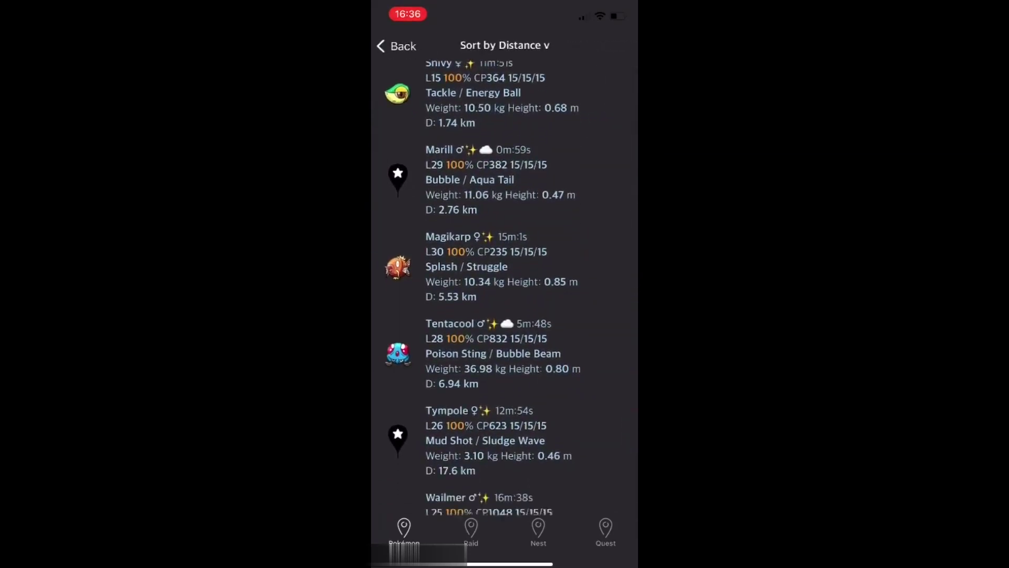
scroll(505, 284, "down", 3)
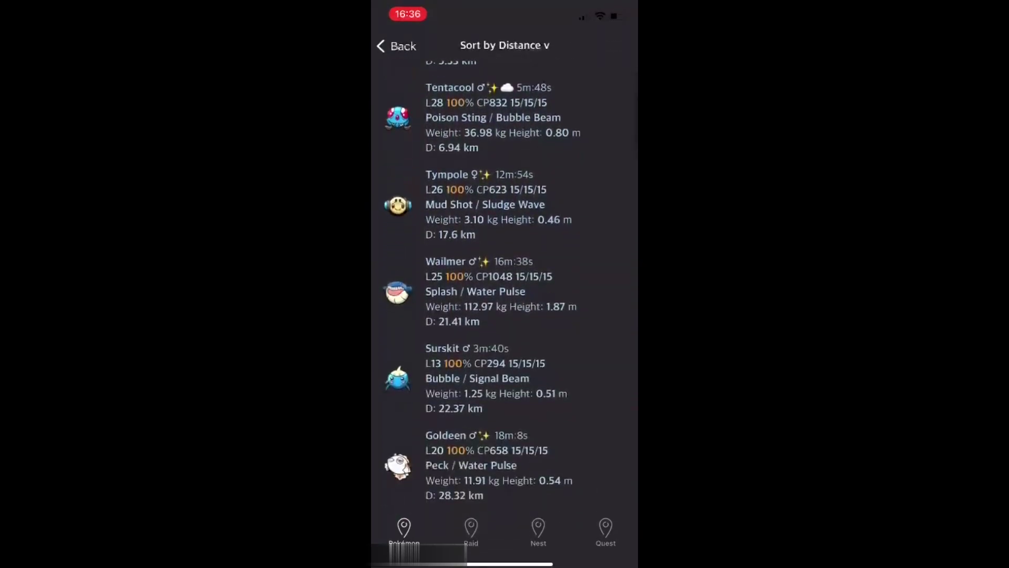
left_click(397, 46)
left_click(614, 46)
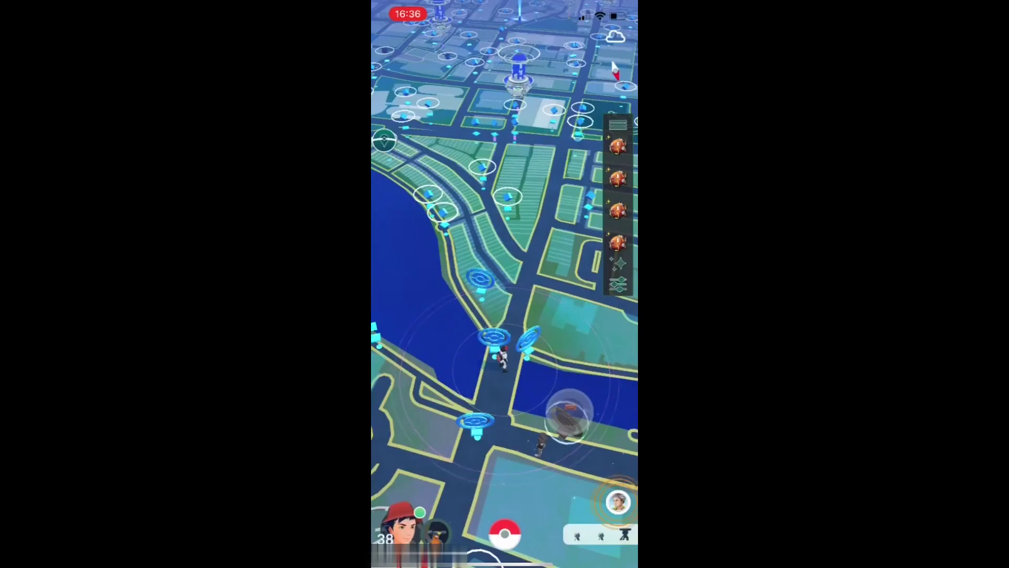
Step: In the iPoGo settings, turn Shiny Scanner on
left_click(385, 140)
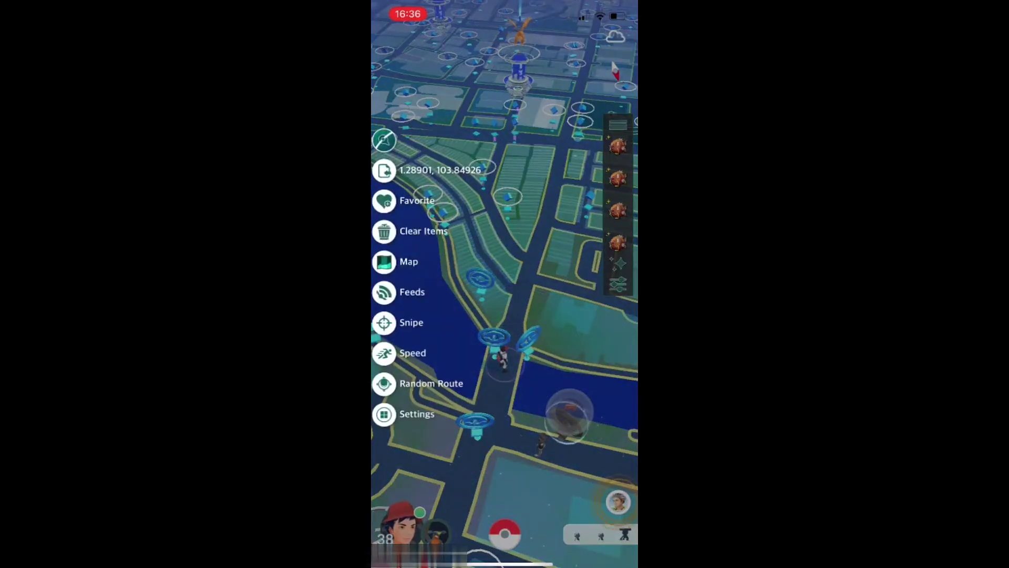
left_click(384, 414)
scroll(505, 316, "down", 2)
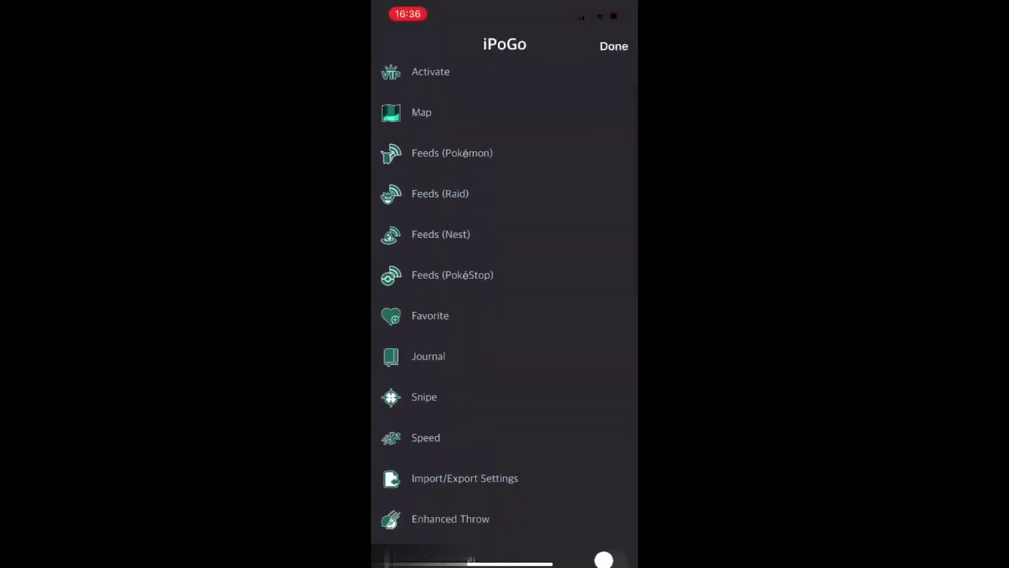
scroll(505, 316, "down", 2)
scroll(505, 315, "down", 2)
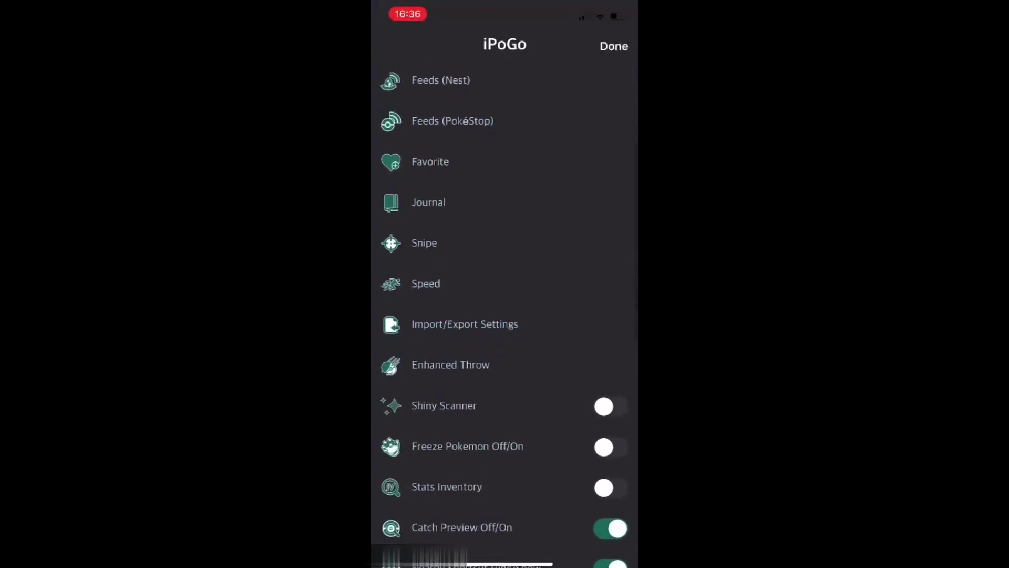
scroll(505, 315, "down", 2)
left_click(611, 359)
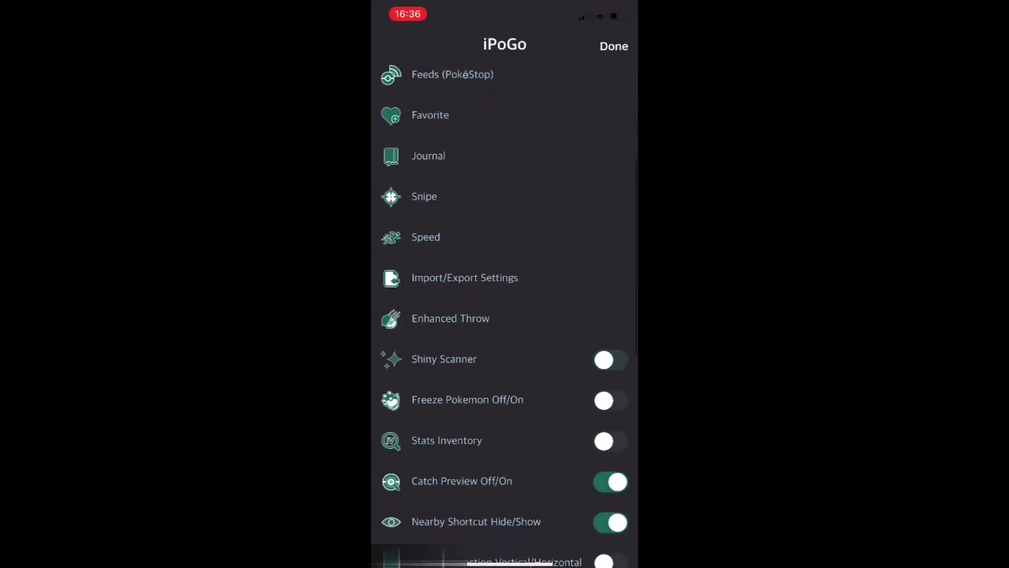
left_click(611, 359)
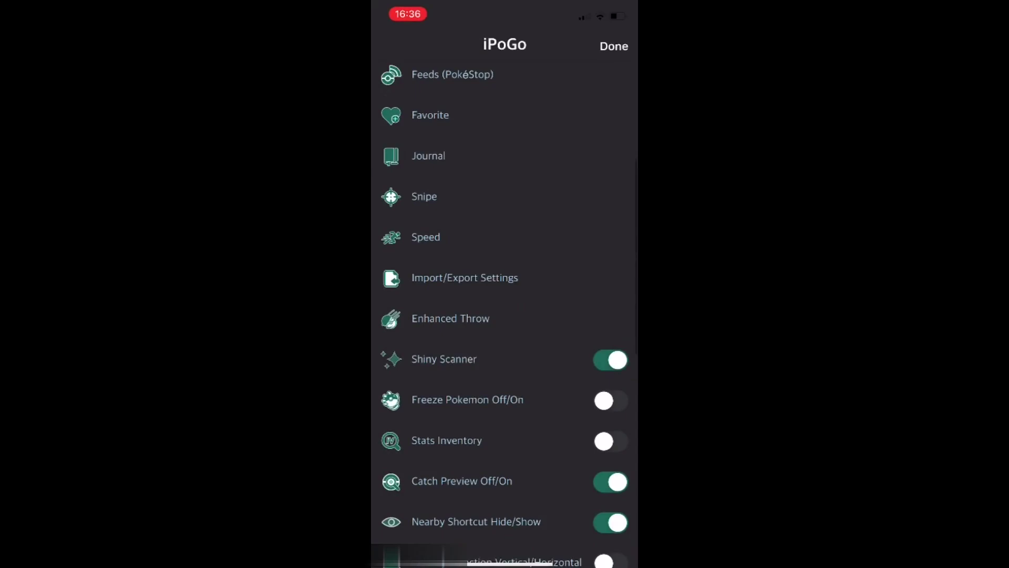
scroll(505, 315, "down", 2)
scroll(506, 315, "down", 1)
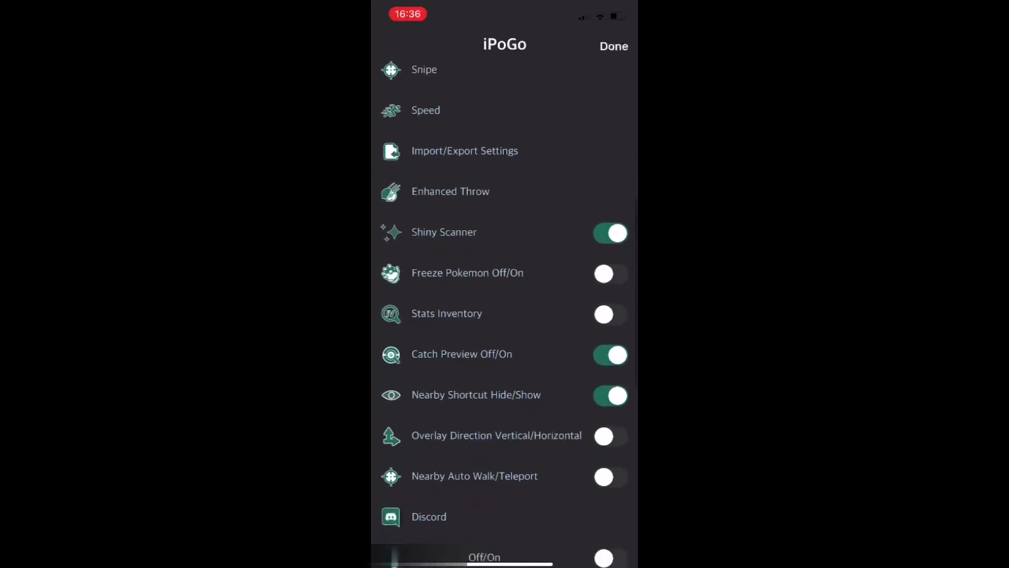
scroll(505, 316, "down", 1)
scroll(505, 316, "down", 1)
scroll(505, 316, "down", 2)
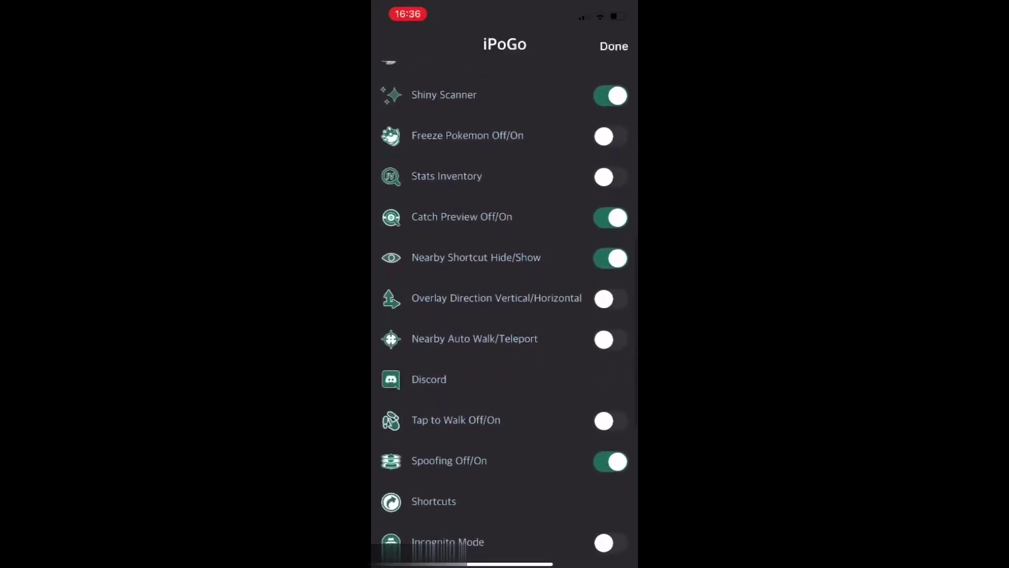
scroll(505, 315, "up", 2)
scroll(505, 316, "up", 2)
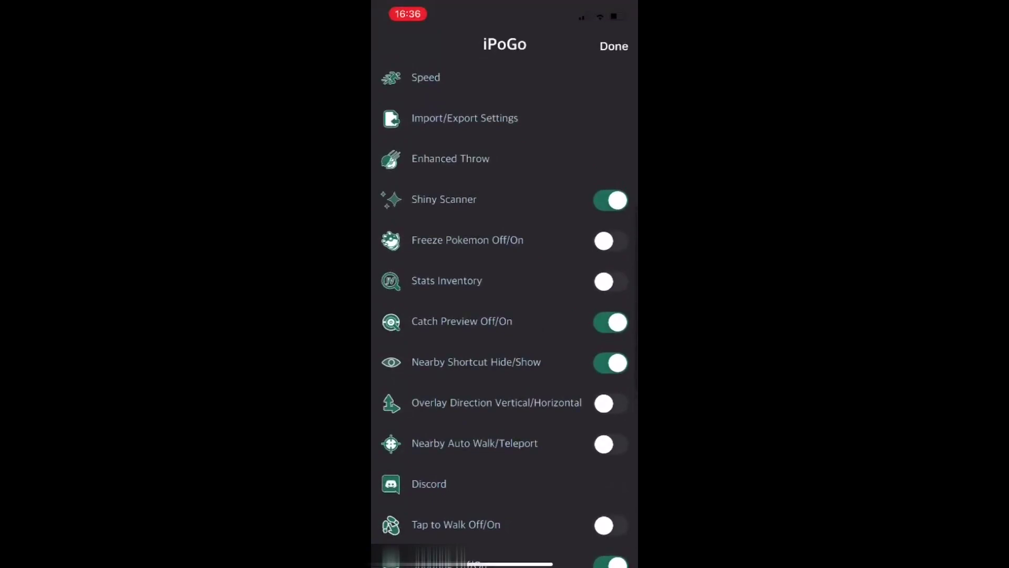
scroll(505, 316, "down", 2)
scroll(505, 316, "down", 3)
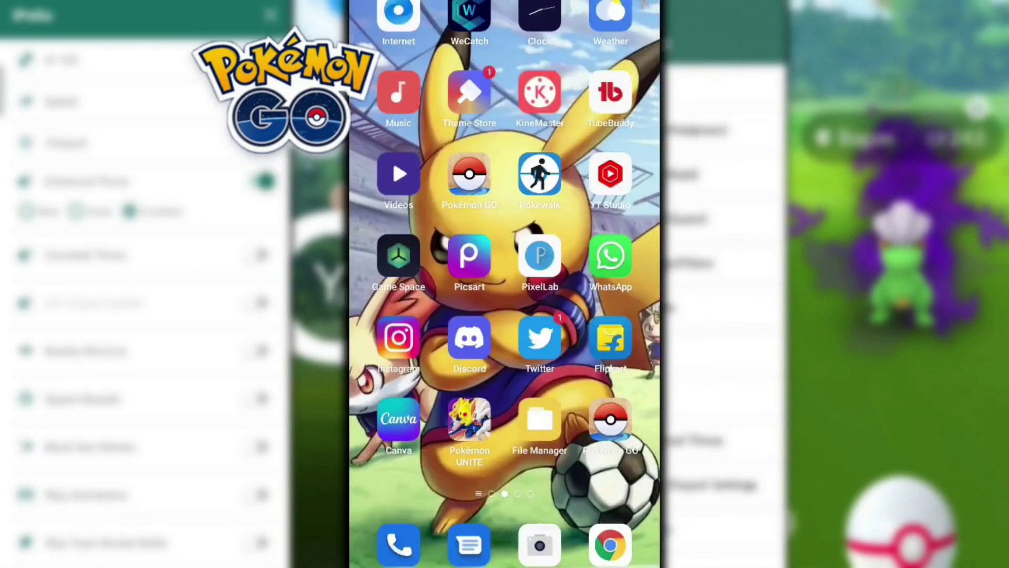
Step: Remove the existing Pokémon GO app from the Android home screen
left_click(469, 177)
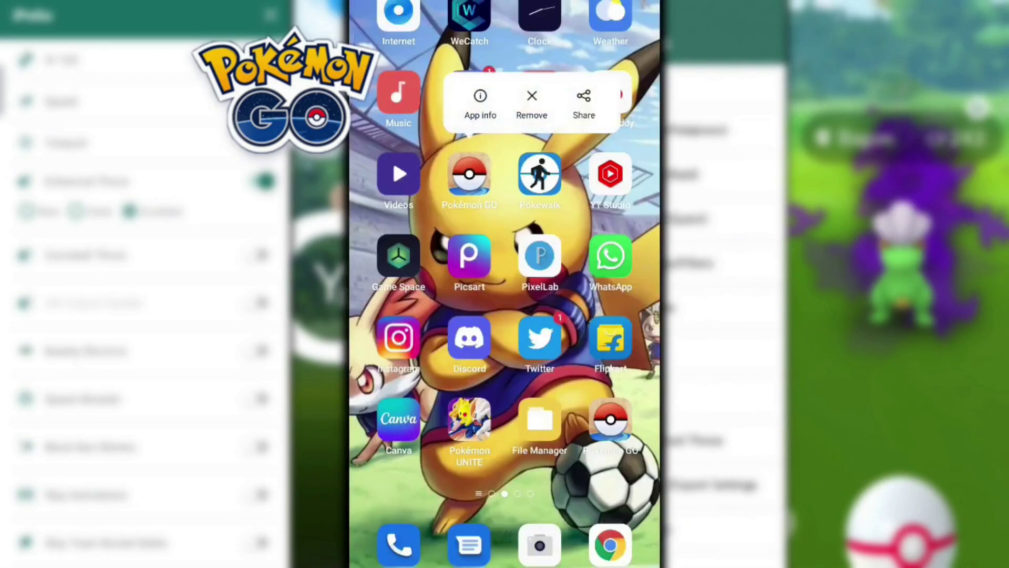
left_click(478, 103)
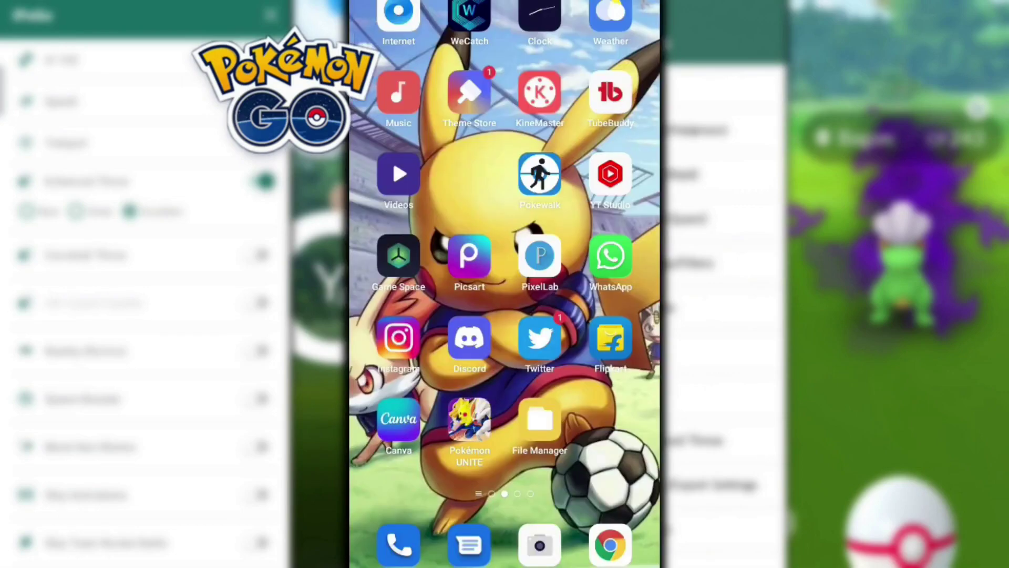
Step: Install ipogo.apk from the downloaded APK files and launch the modded Pokémon GO
left_click(540, 422)
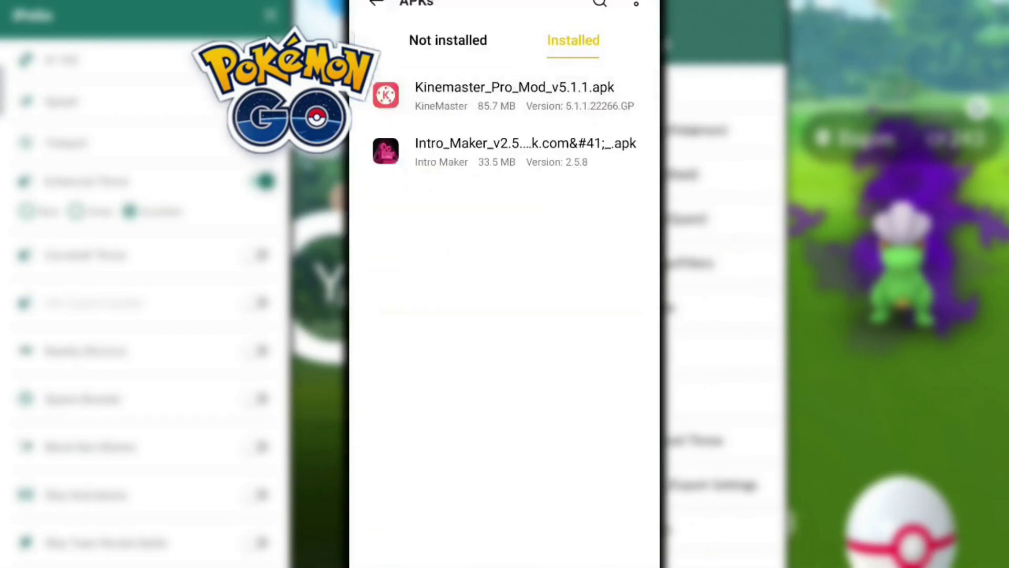
left_click(448, 41)
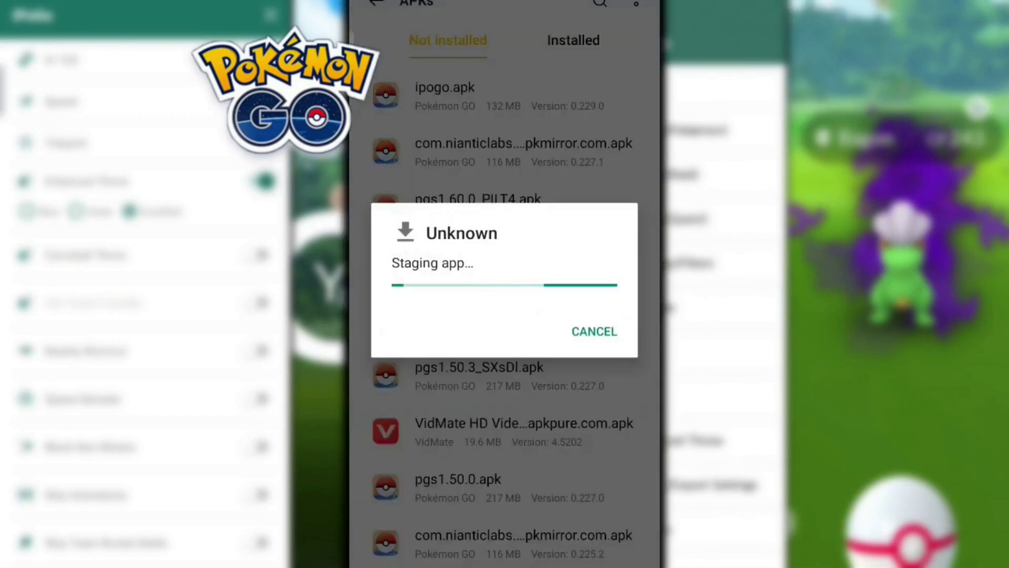
left_click(594, 332)
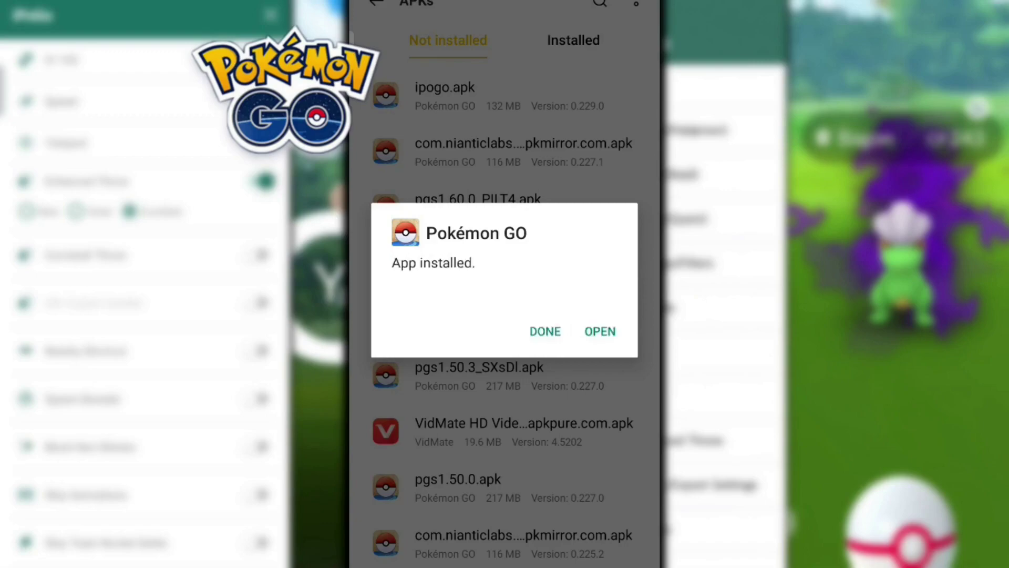
left_click(600, 332)
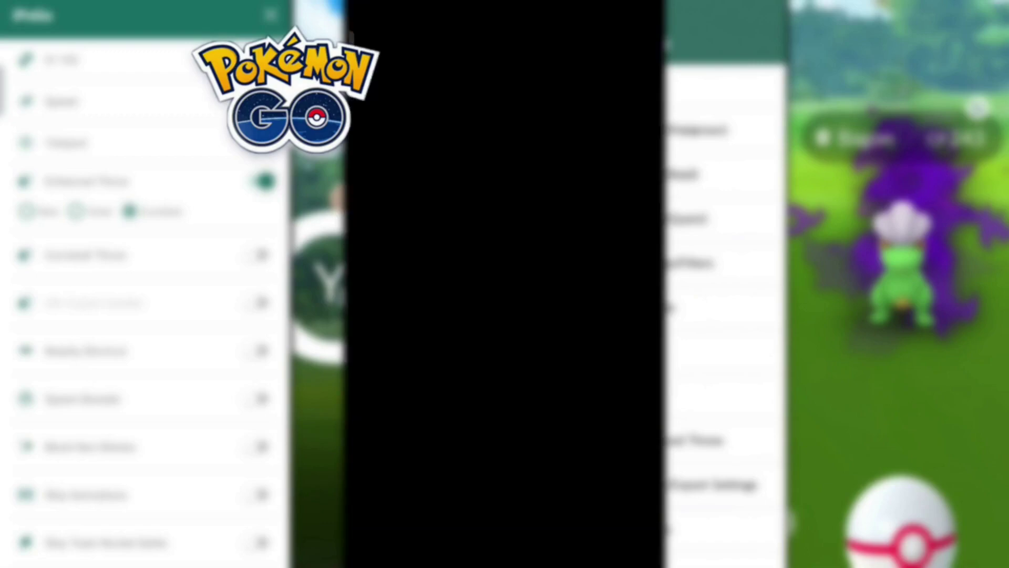